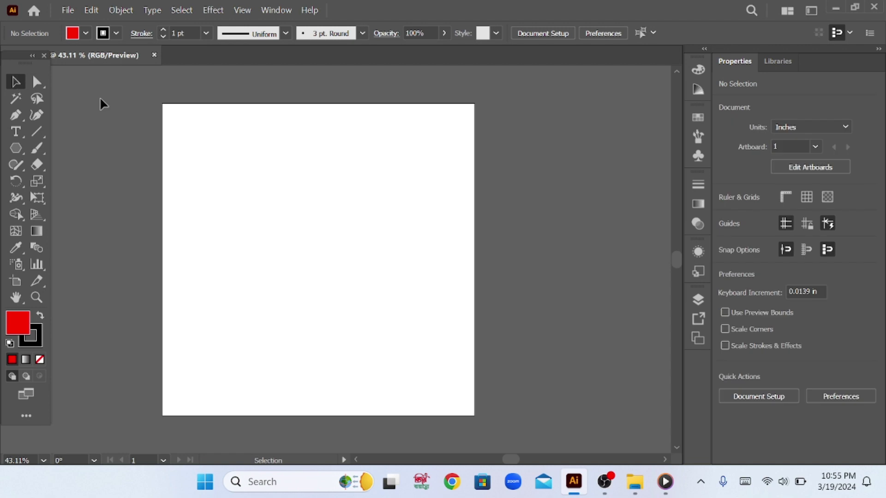
Draw a rectangle about 6.97 in wide and 3.29 in high in the middle of the artboard.
right_click(13, 147)
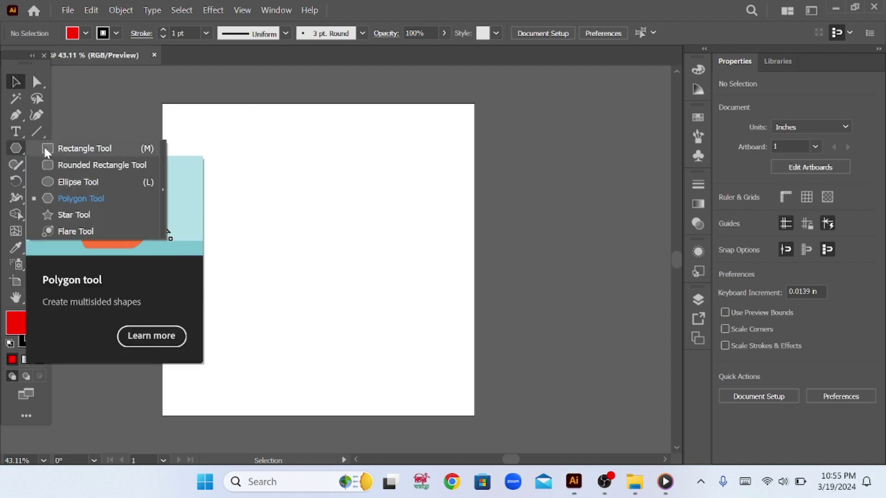
click(63, 147)
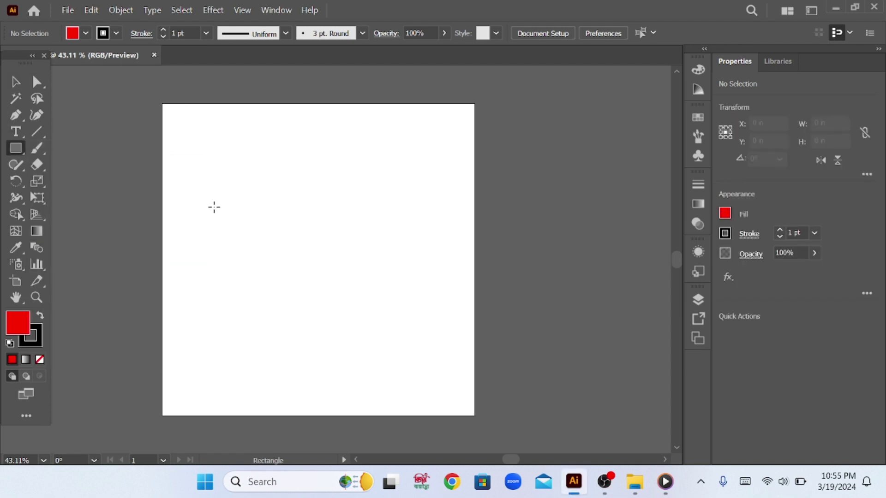
drag(214, 207, 432, 309)
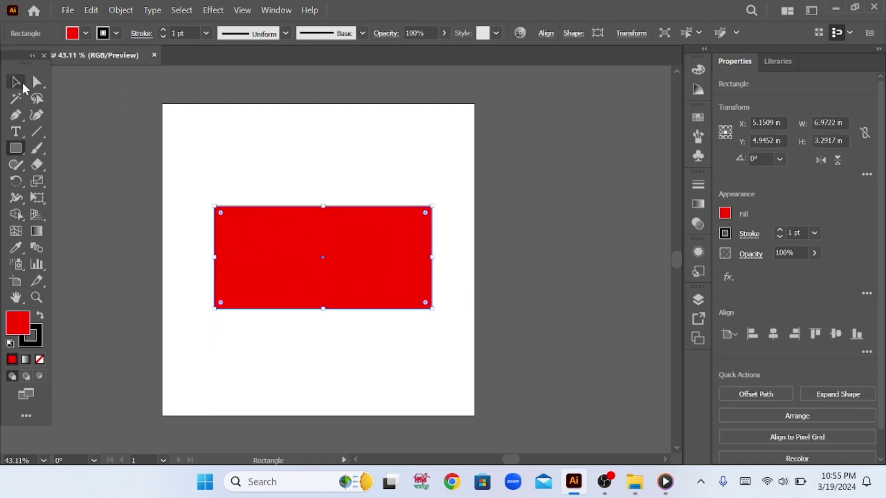
Move the rectangle up and resize it to about 6.57 by 4.18 in, and delete it.
click(16, 82)
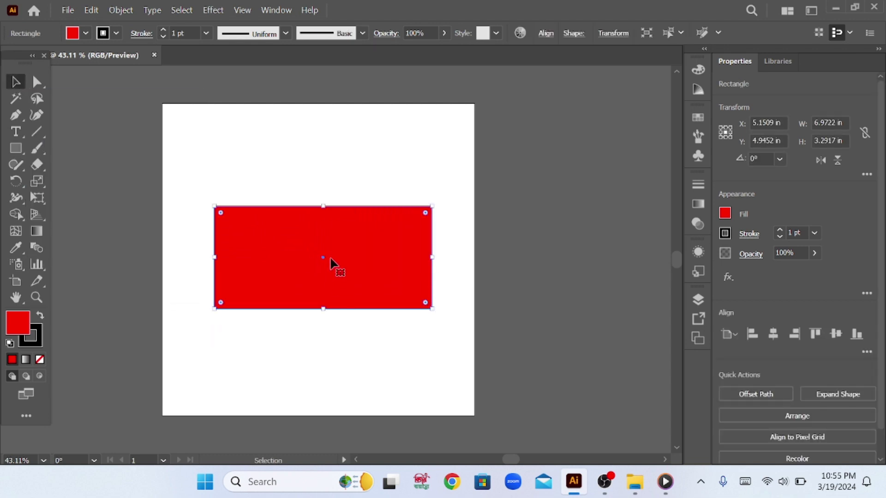
drag(324, 251, 319, 183)
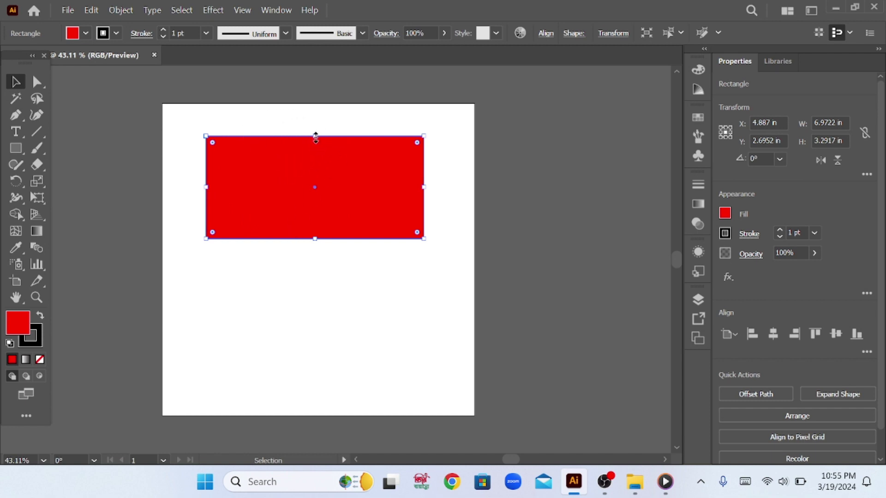
mouse_move(316, 138)
mouse_down()
mouse_move(315, 216)
mouse_move(319, 144)
mouse_move(304, 206)
mouse_move(310, 131)
mouse_up()
drag(314, 241, 329, 287)
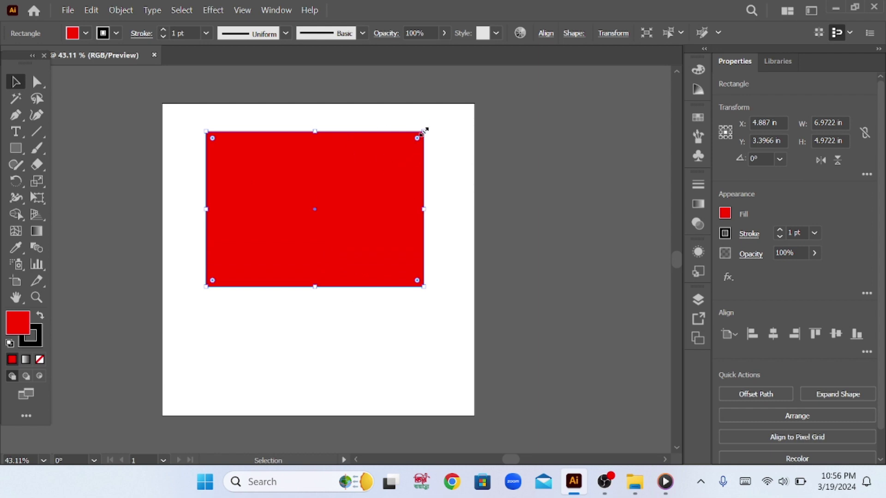
drag(423, 131, 411, 157)
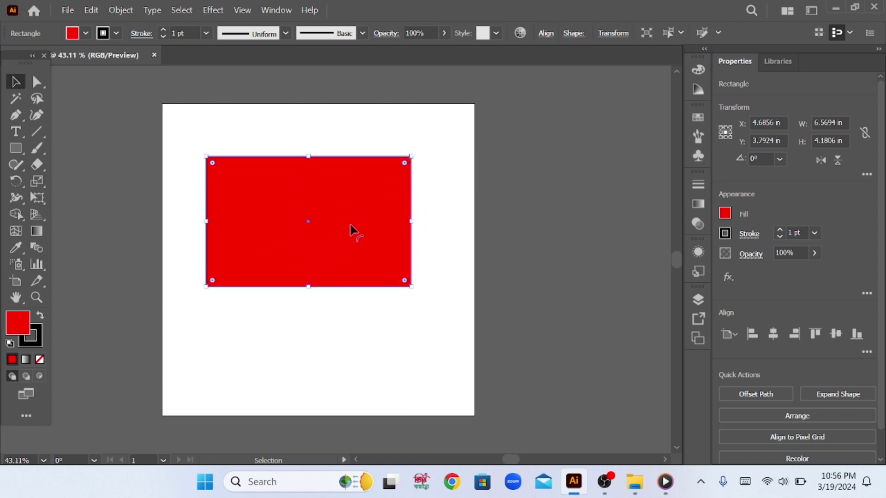
key(Delete)
Draw a 4.5 in square in the upper part of the artboard and move it slightly to the right.
right_click(16, 147)
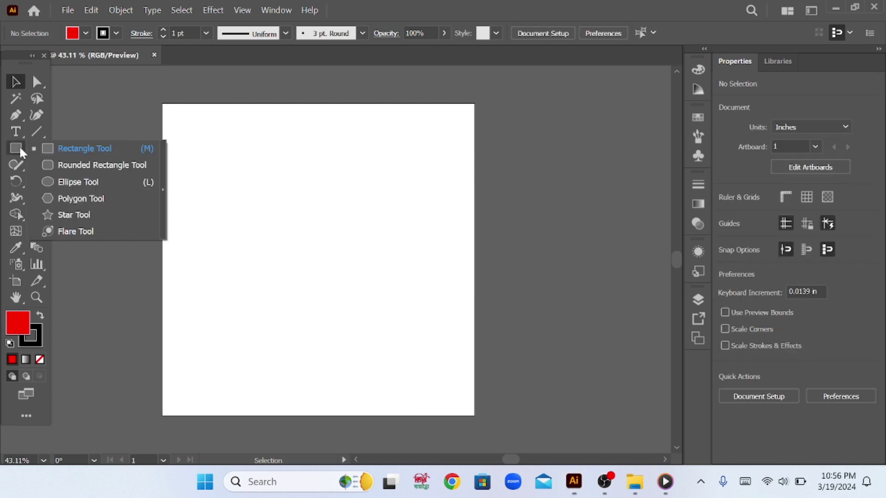
click(88, 148)
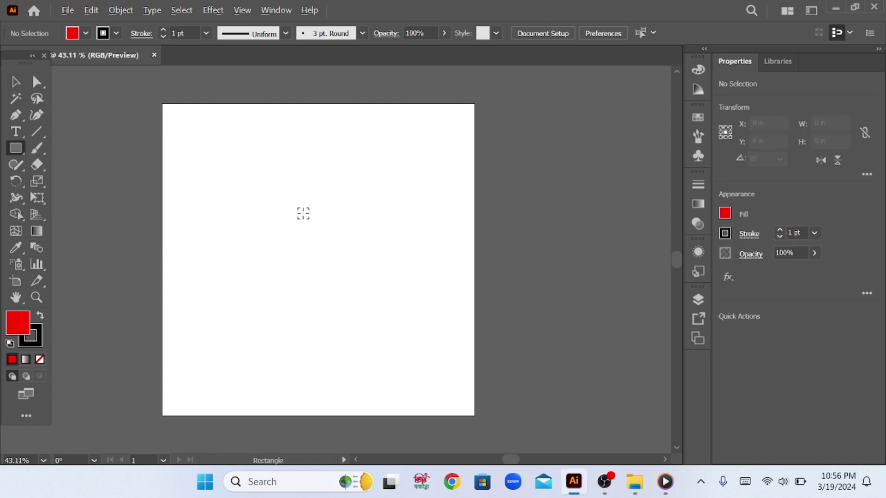
drag(293, 211, 361, 282)
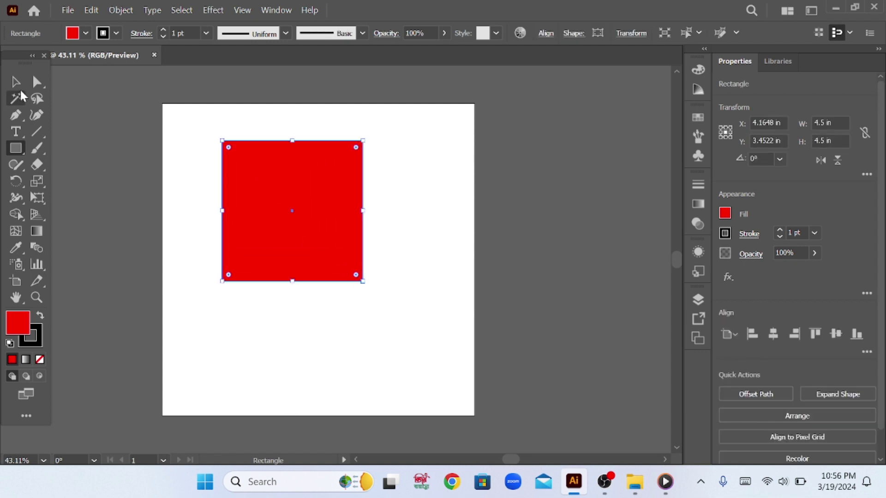
click(18, 81)
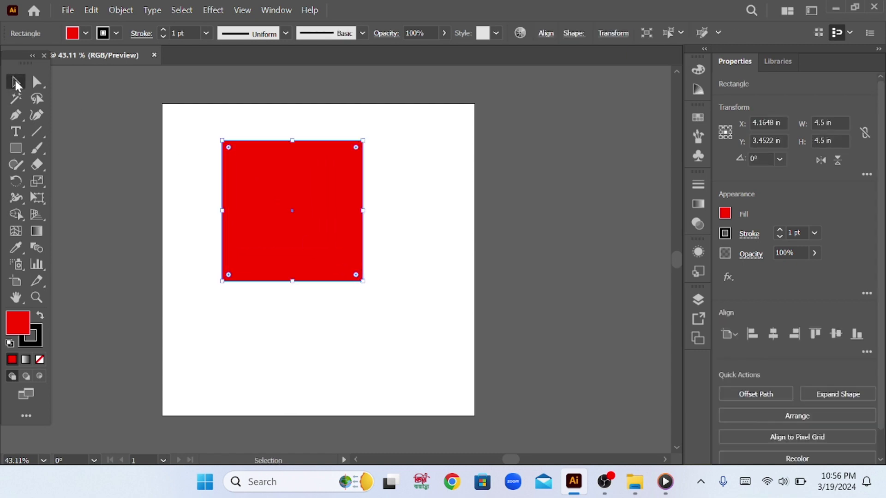
drag(278, 205, 318, 200)
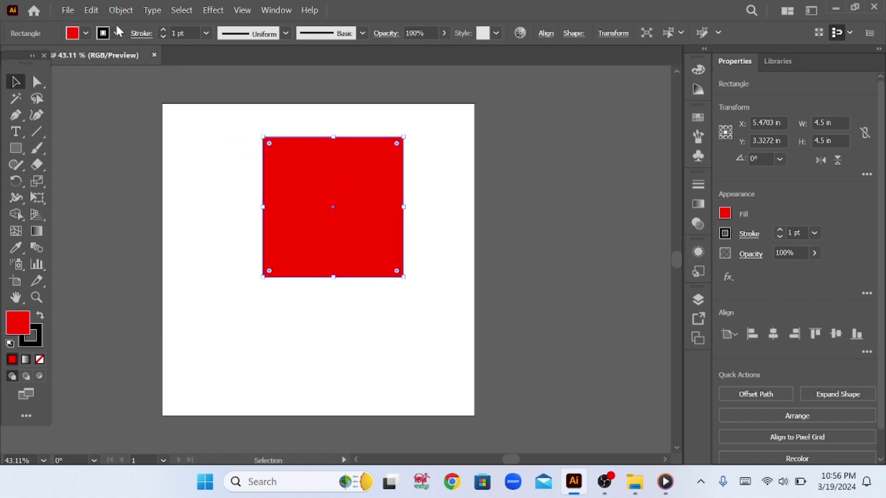
Fill the square with lime green, and change its fill to purple from the color spectrum.
click(86, 34)
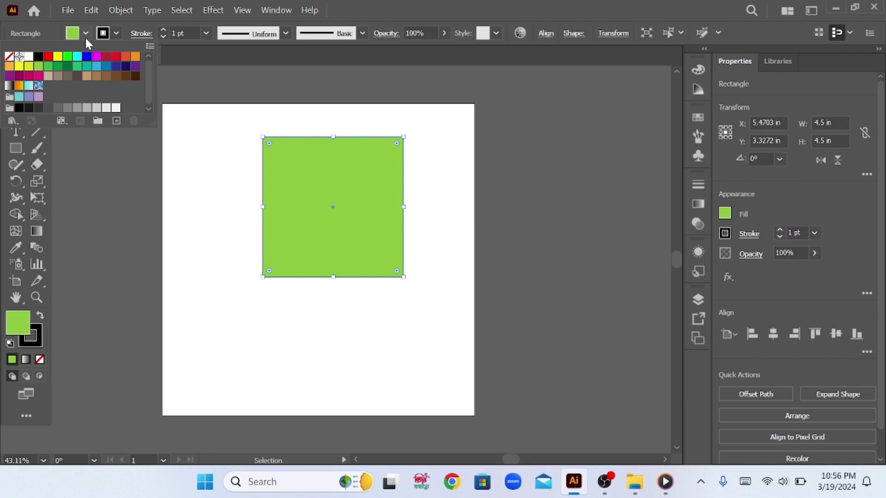
click(698, 70)
click(698, 70)
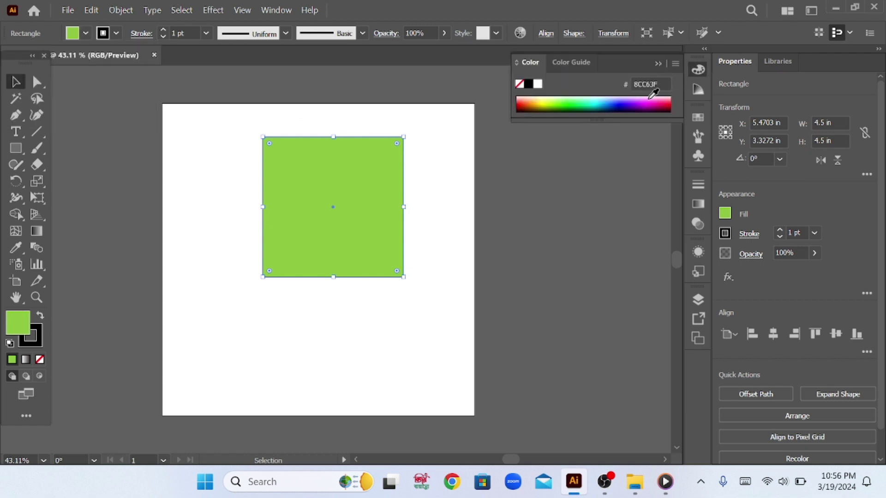
drag(653, 97, 674, 99)
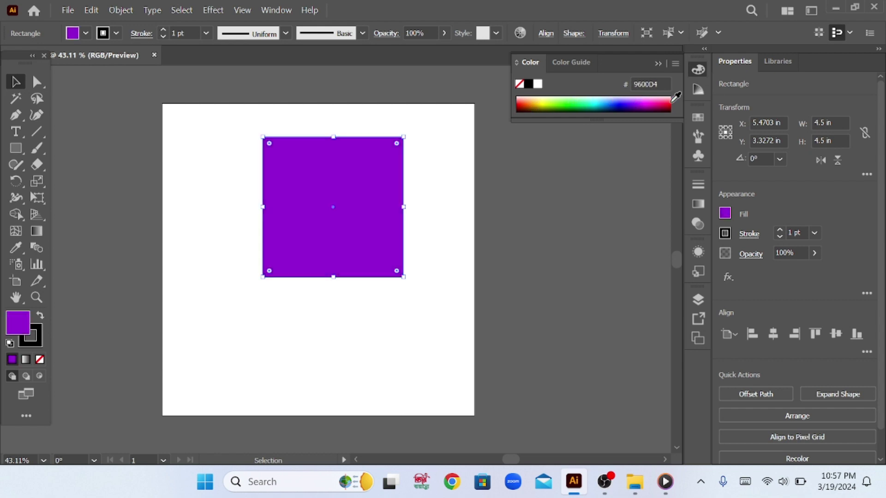
click(700, 72)
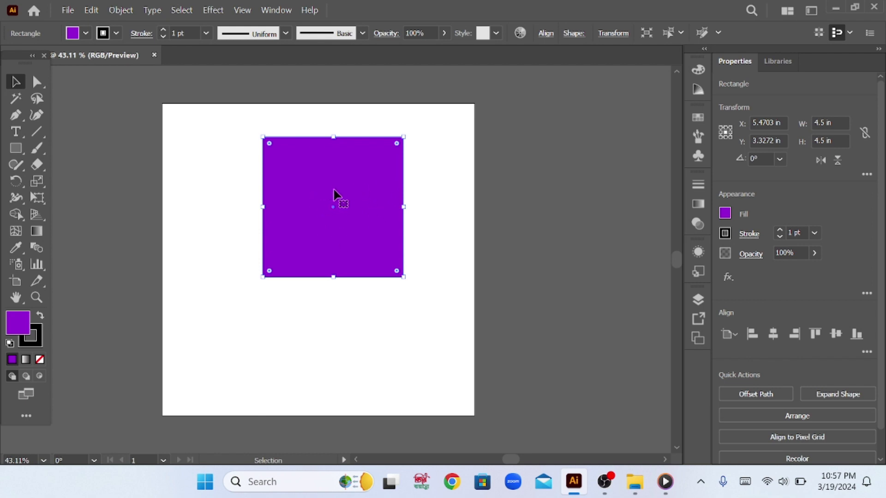
Reposition the square so its center sits at about X 5.01 in, Y 3.70 in, and deselect it.
mouse_move(334, 194)
mouse_down()
mouse_move(326, 229)
mouse_move(325, 205)
mouse_move(332, 208)
mouse_up()
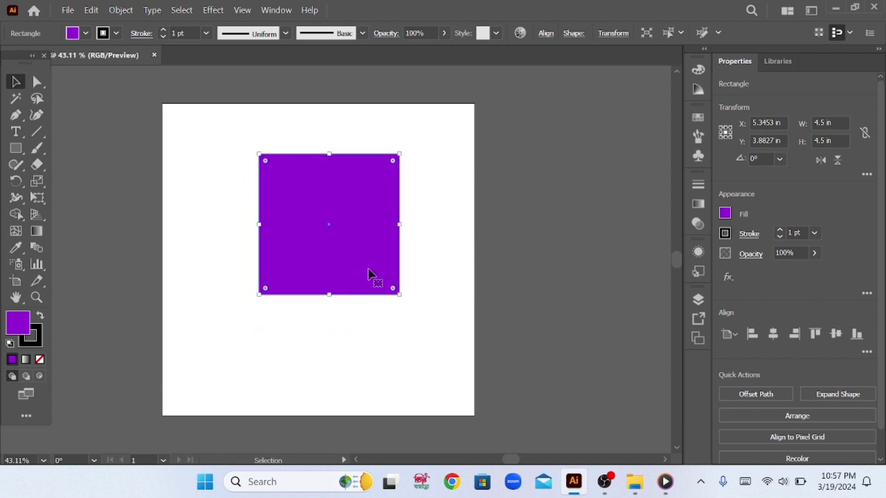
mouse_move(324, 225)
mouse_down()
mouse_move(285, 220)
mouse_move(314, 219)
mouse_up()
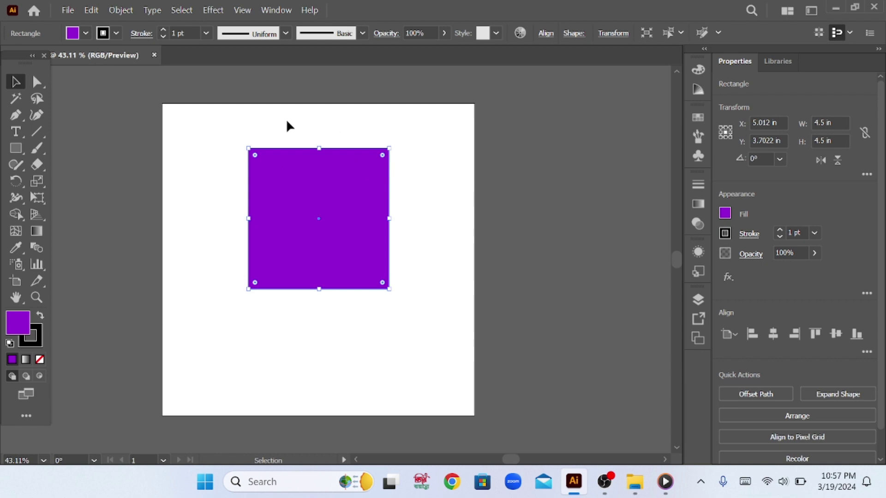
click(201, 165)
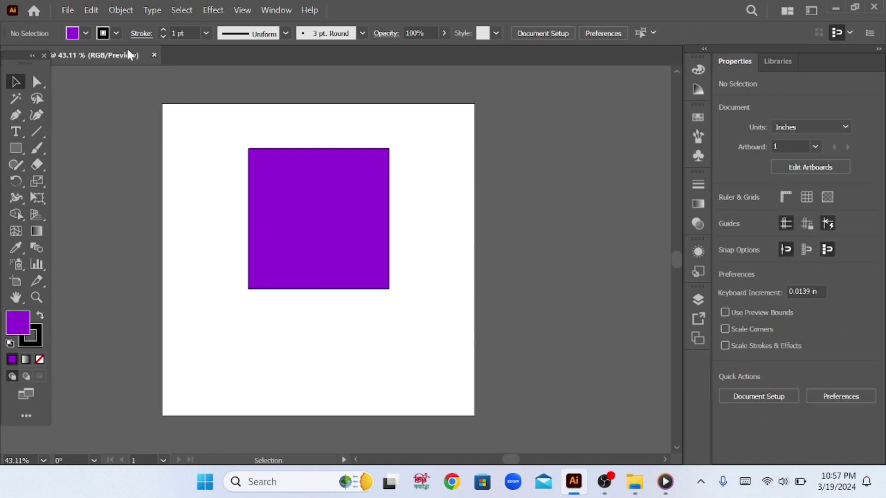
Try several fill swatches, including bright green and sea green, with the square deselected.
click(79, 33)
click(88, 58)
click(68, 58)
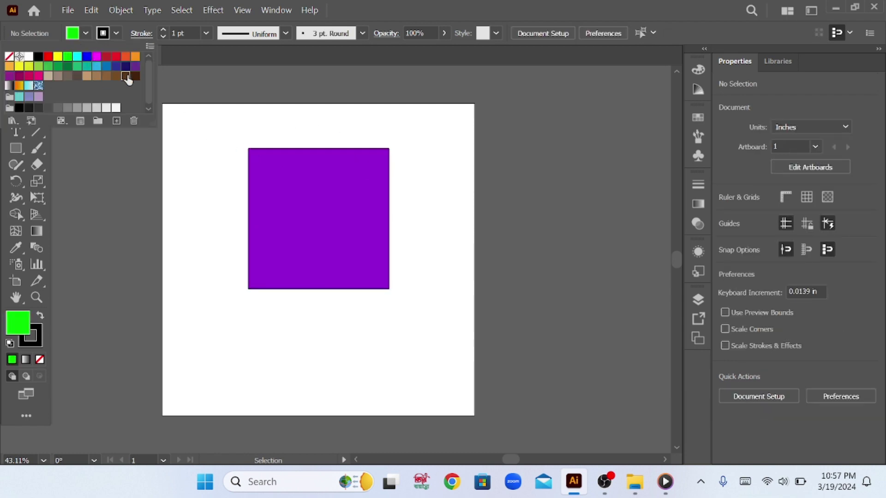
click(126, 75)
click(68, 76)
click(116, 66)
click(77, 66)
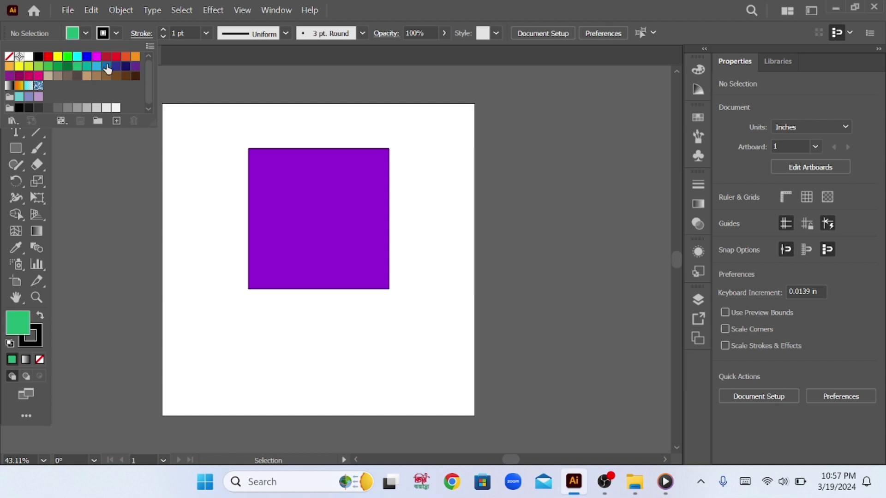
click(308, 180)
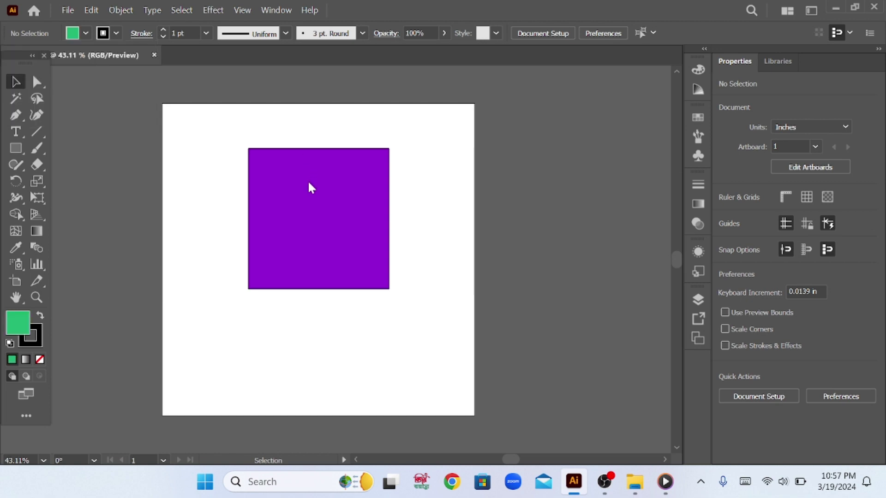
Select the square and fill it with the crimson red swatch.
click(308, 180)
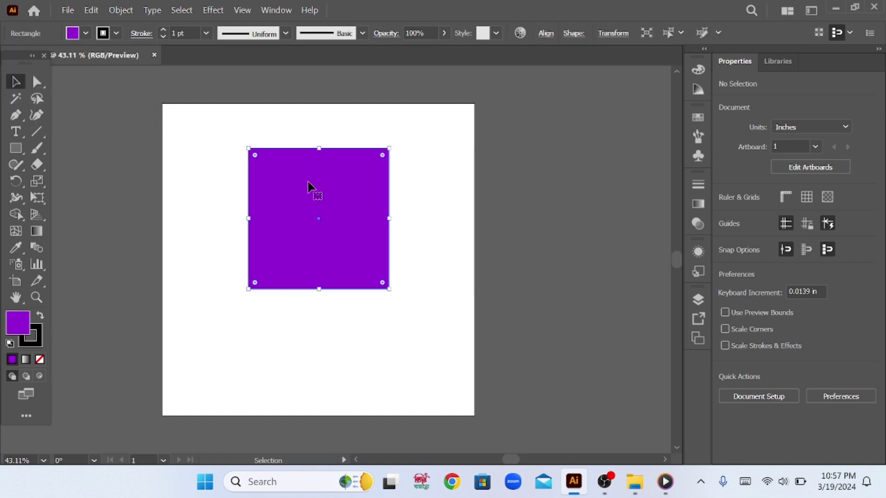
click(83, 34)
click(114, 61)
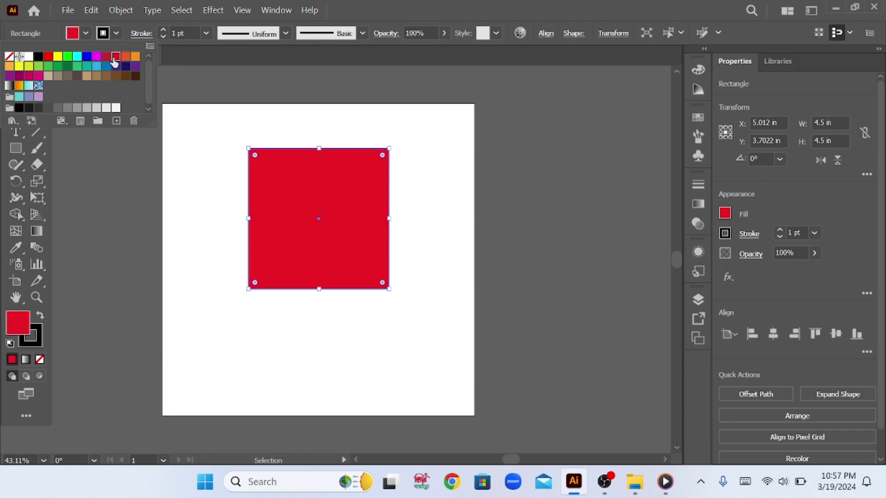
click(388, 132)
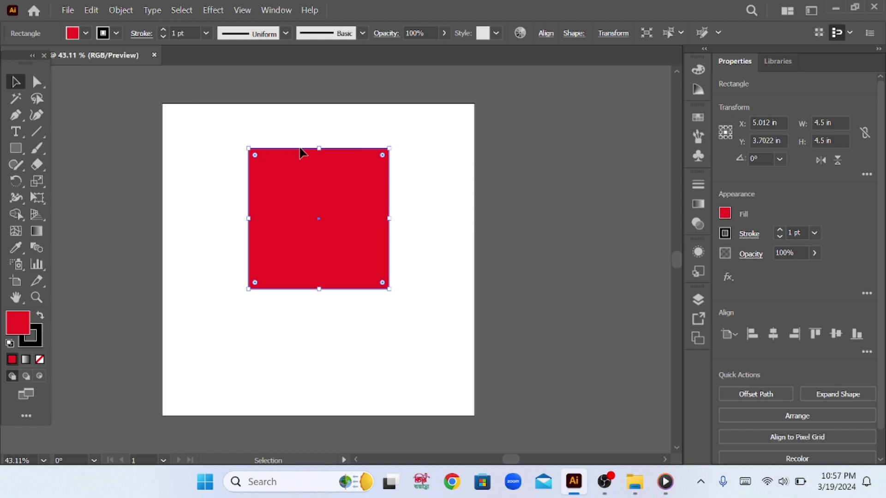
click(36, 84)
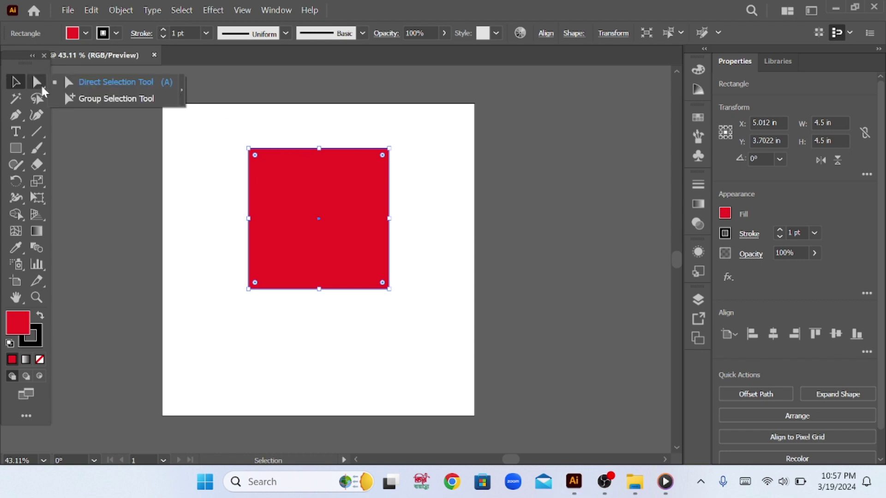
click(36, 84)
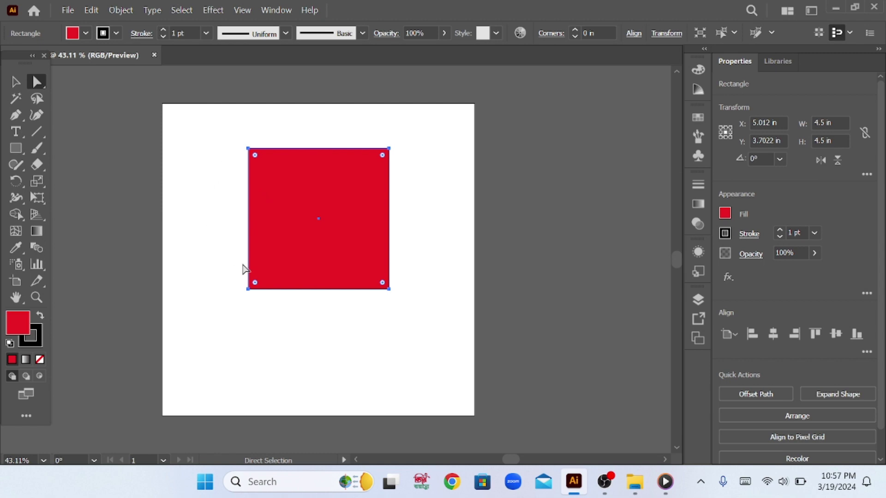
click(36, 84)
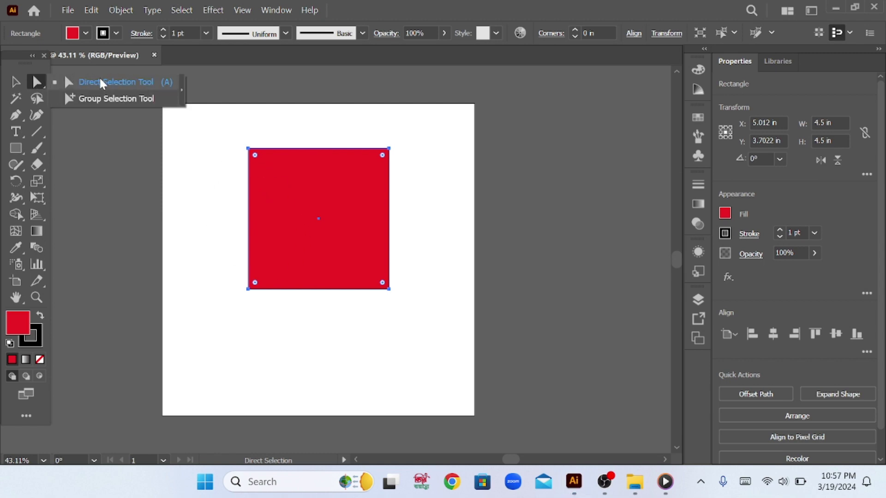
click(16, 82)
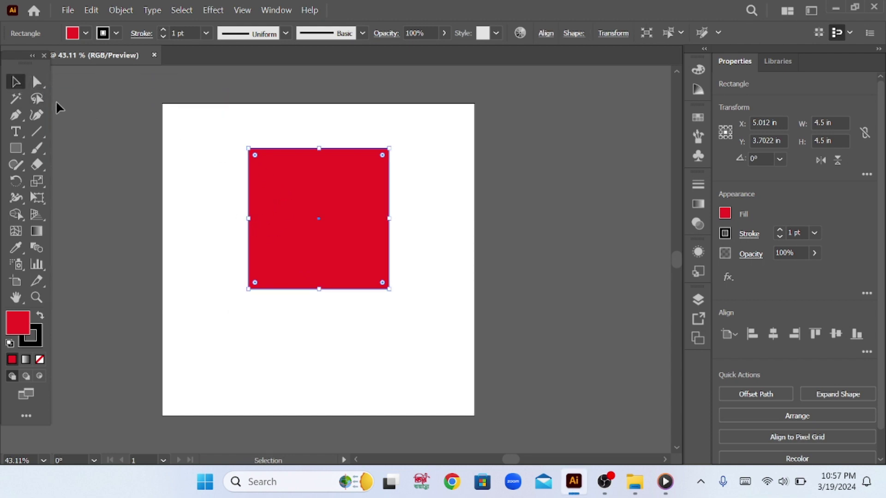
Direct-select only the square's top-right anchor point and move it slightly inward to about X 7.18 in, Y 1.47 in.
click(37, 83)
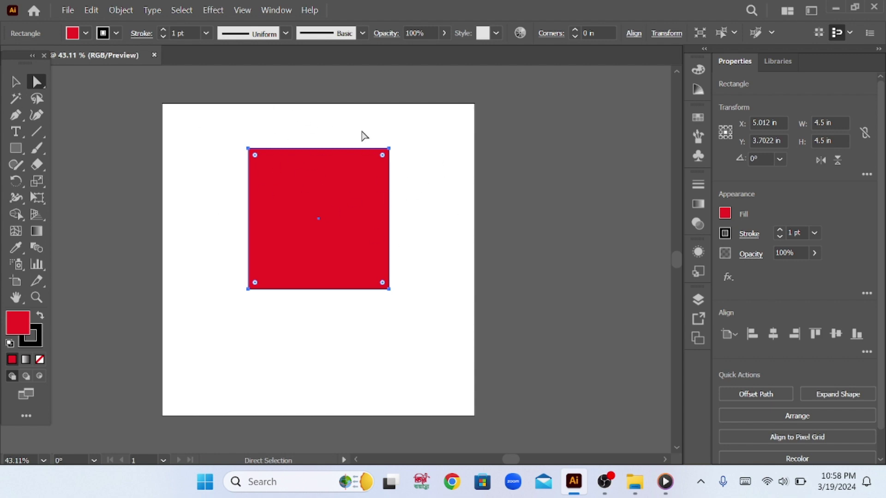
drag(362, 135, 409, 178)
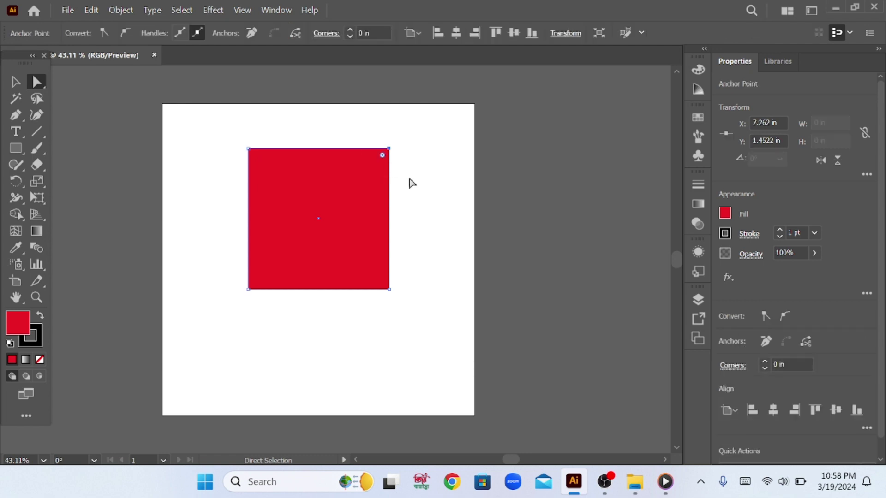
mouse_move(388, 151)
mouse_down()
mouse_move(497, 258)
mouse_move(269, 124)
mouse_move(628, 192)
mouse_move(272, 251)
mouse_move(306, 245)
mouse_move(260, 279)
mouse_move(352, 153)
mouse_move(393, 172)
mouse_move(386, 151)
mouse_up()
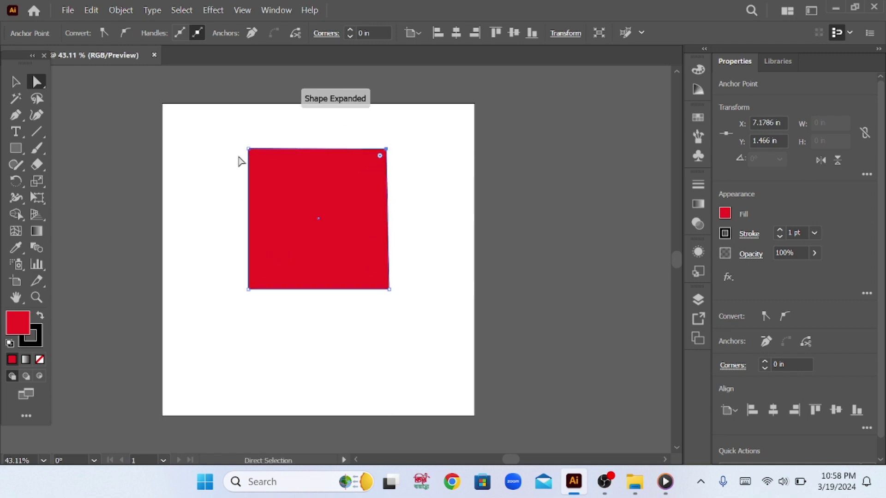
Select both upper anchor points of the shape and move them together slightly down and to the left.
drag(210, 122, 413, 183)
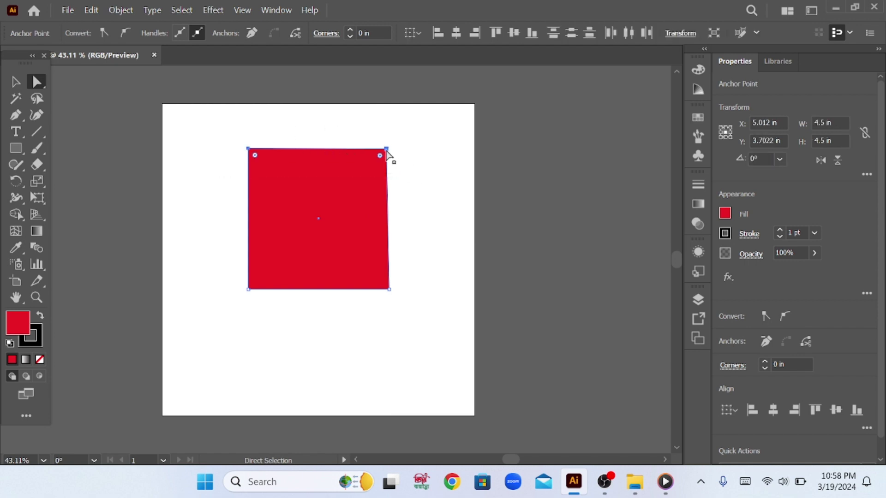
mouse_move(387, 152)
mouse_down()
mouse_move(269, 178)
mouse_move(518, 184)
mouse_move(380, 139)
mouse_move(383, 98)
mouse_move(643, 130)
mouse_move(576, 195)
mouse_move(601, 212)
mouse_move(611, 182)
mouse_move(327, 161)
mouse_move(400, 160)
mouse_move(375, 153)
mouse_move(384, 151)
mouse_up()
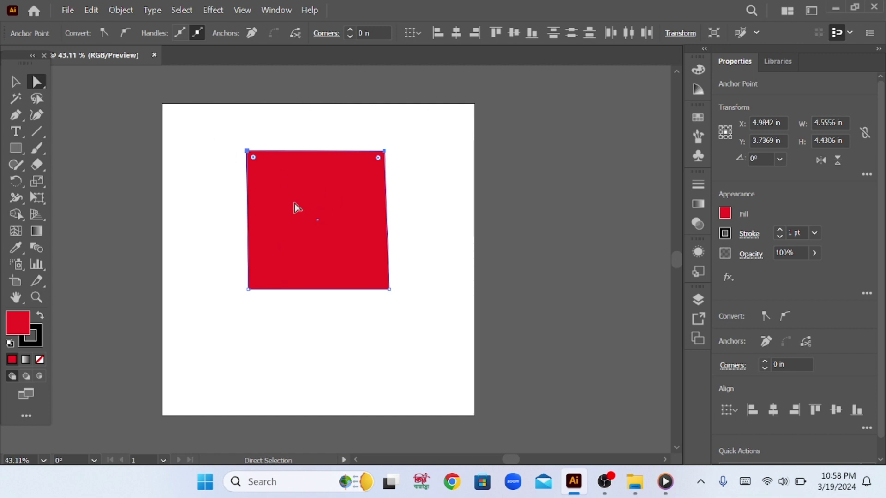
Round all four corners of the red shape to about 2.21 in to form a circle, and move it to the artboard's lower-right area.
drag(180, 135, 450, 334)
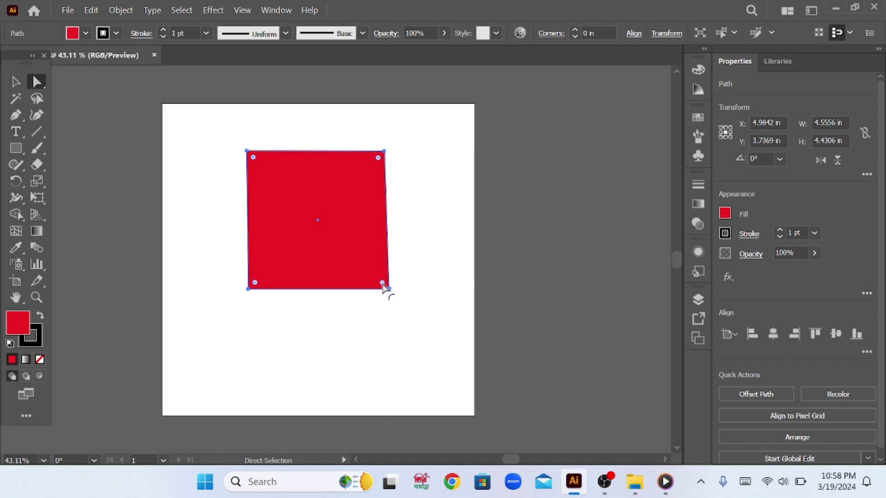
drag(383, 284, 302, 206)
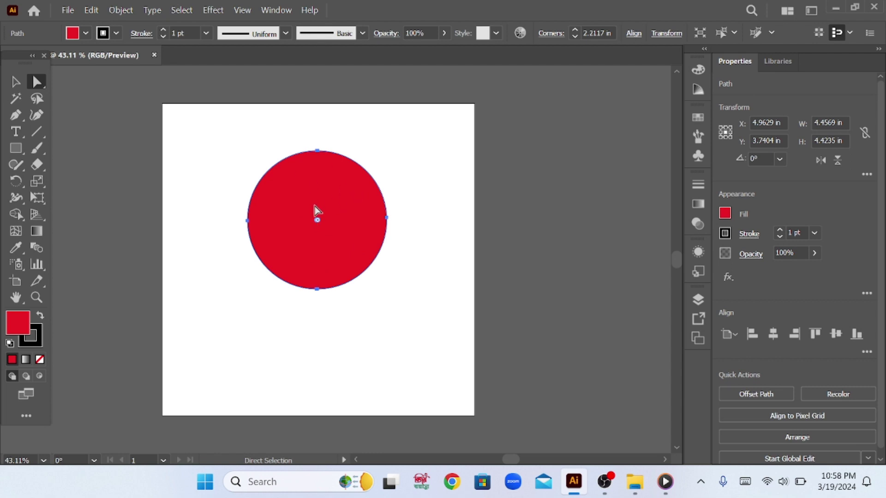
click(15, 83)
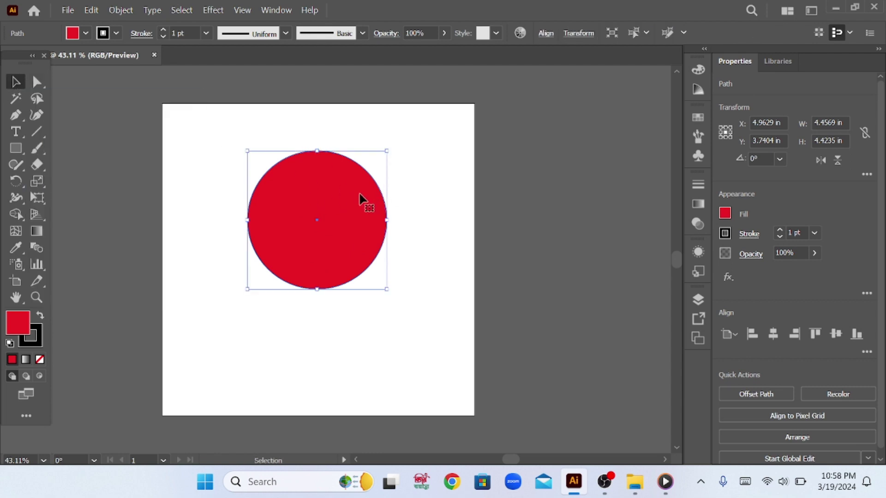
drag(329, 213, 409, 321)
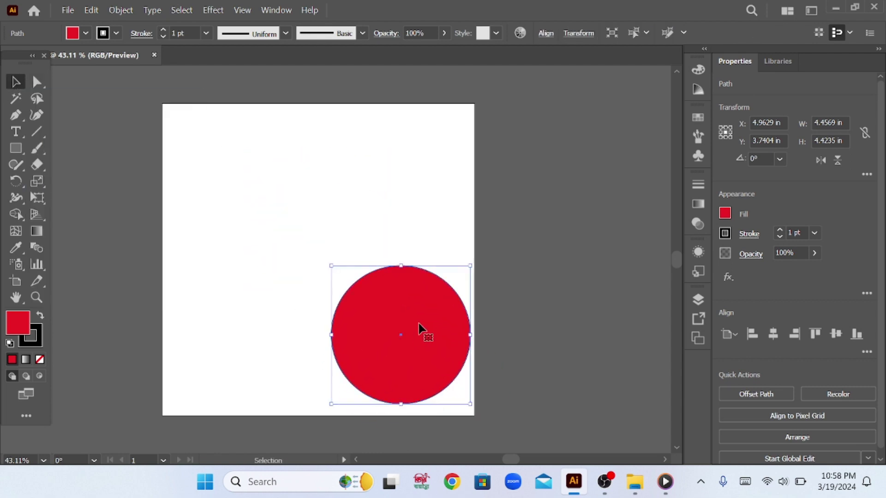
Draw a hexagon about 4.55 by 3.94 in with the Polygon tool and move it to about X 3.26 in, Y 3.76 in.
click(15, 148)
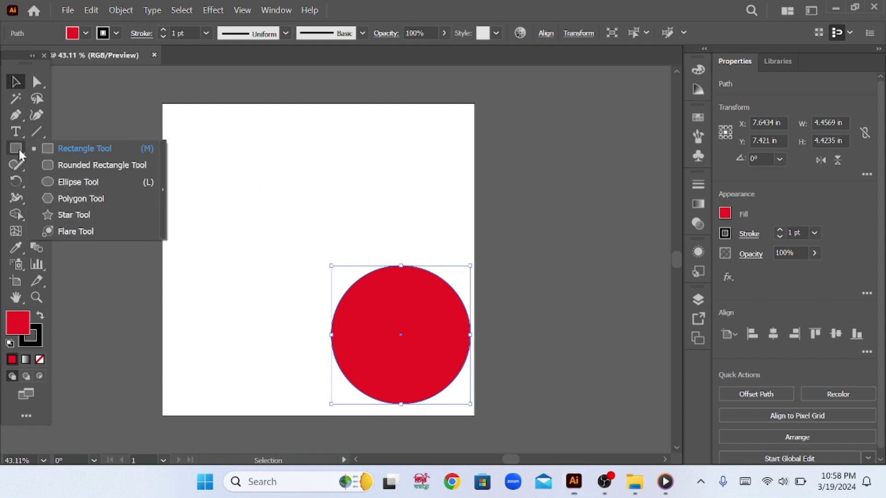
click(74, 198)
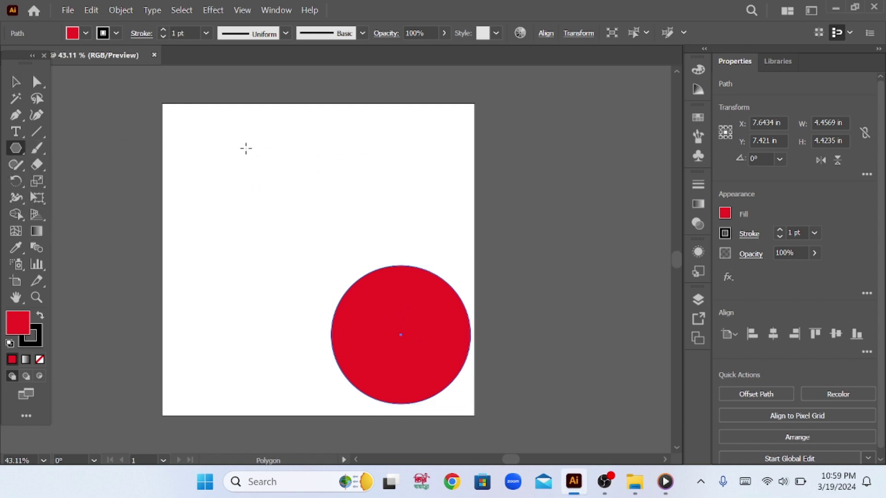
drag(250, 157, 301, 204)
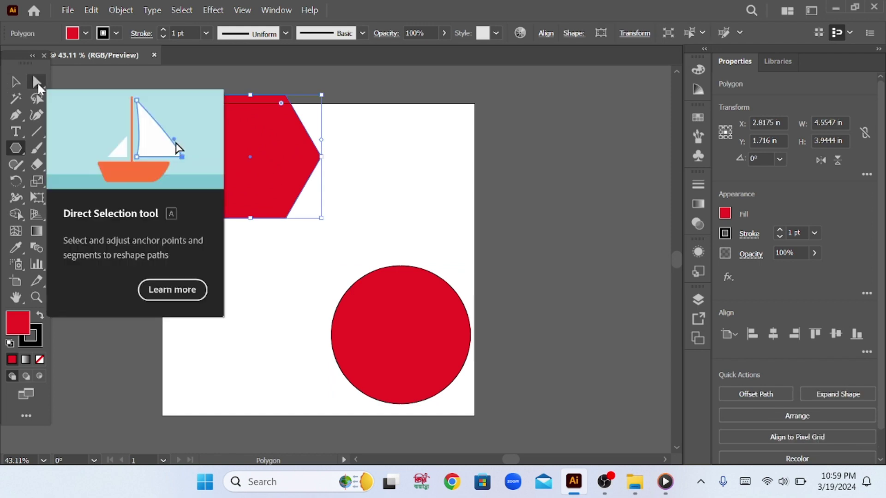
click(37, 83)
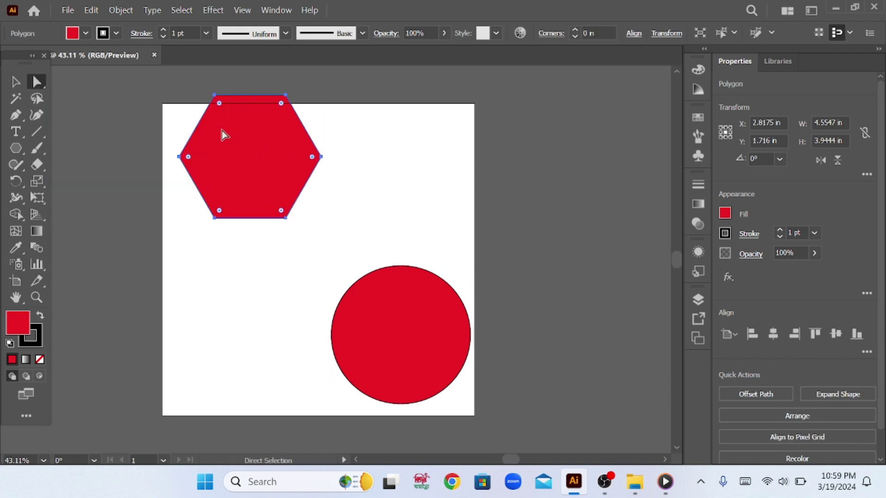
drag(249, 149, 268, 208)
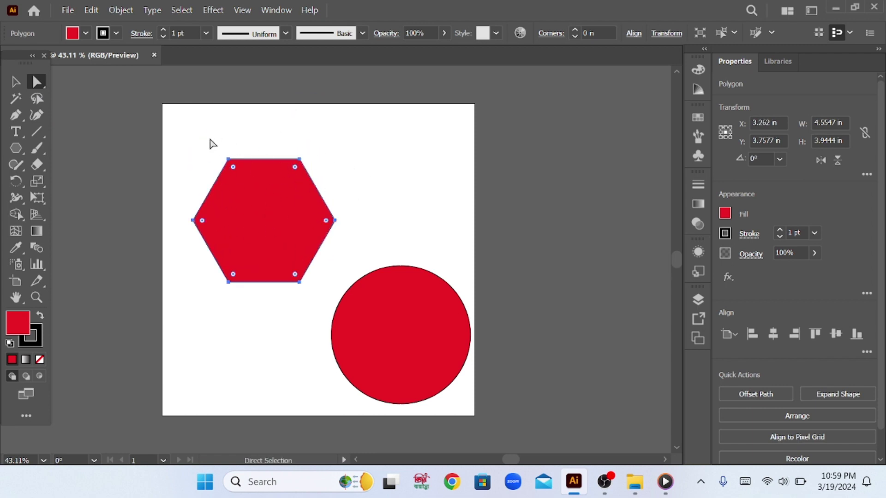
Pull the hexagon's two upper anchor points below its side points to form a boat shape, and place it beside the circle.
drag(210, 142, 350, 181)
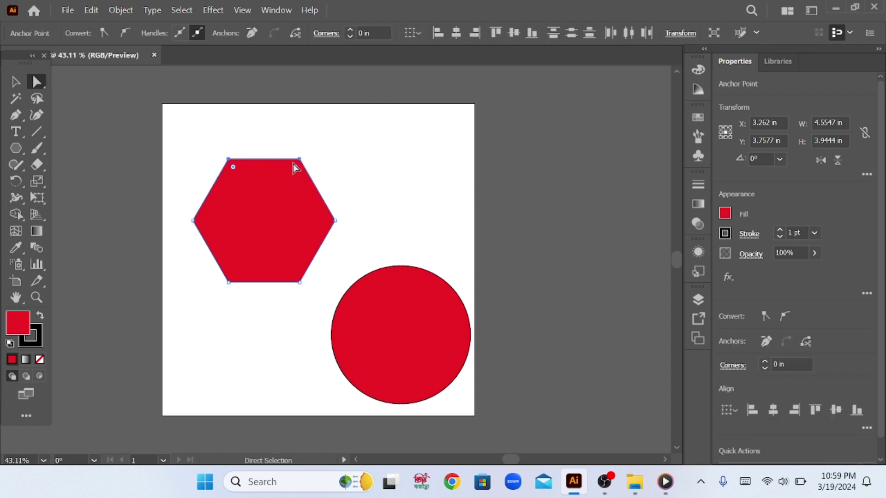
drag(300, 160, 277, 331)
Draw a circle about 3.51 in wide with the Ellipse tool above the boat shape and the large circle.
click(18, 147)
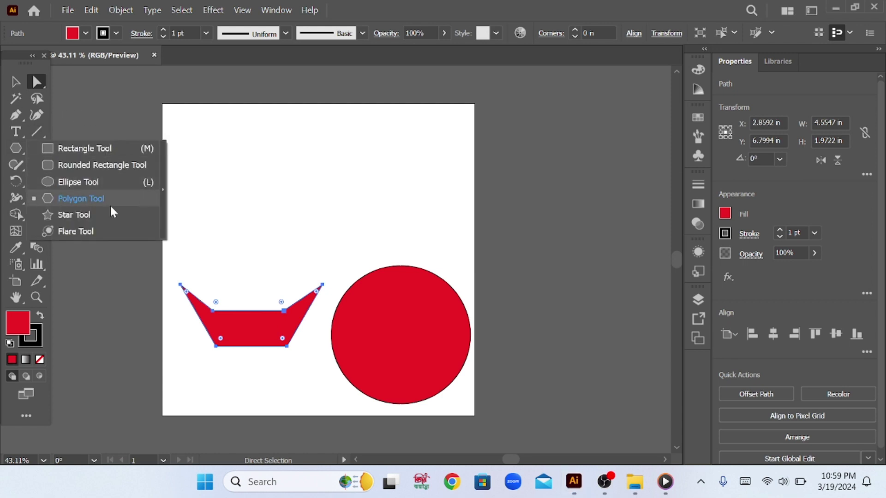
click(102, 182)
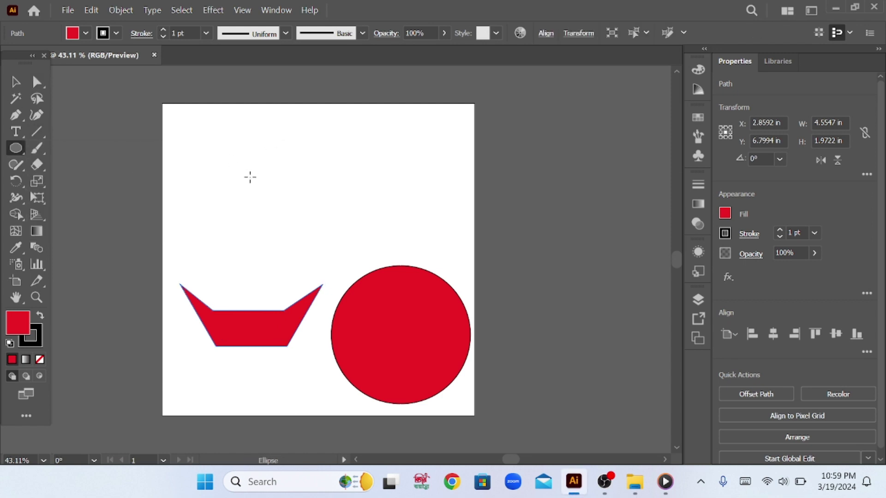
drag(255, 180, 365, 270)
Pull the new circle's top anchor point down to form a crescent, and move it near the artboard's upper edge.
click(37, 82)
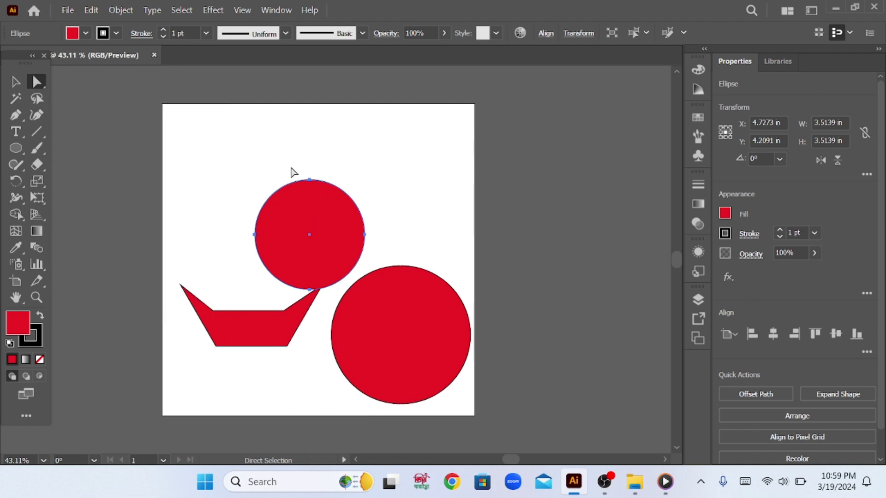
drag(325, 198, 313, 181)
Move the large circle up to about X 7.80 in, Y 4.03 in and the boat shape up to about X 2.79 in, Y 5.58 in.
drag(443, 378, 448, 280)
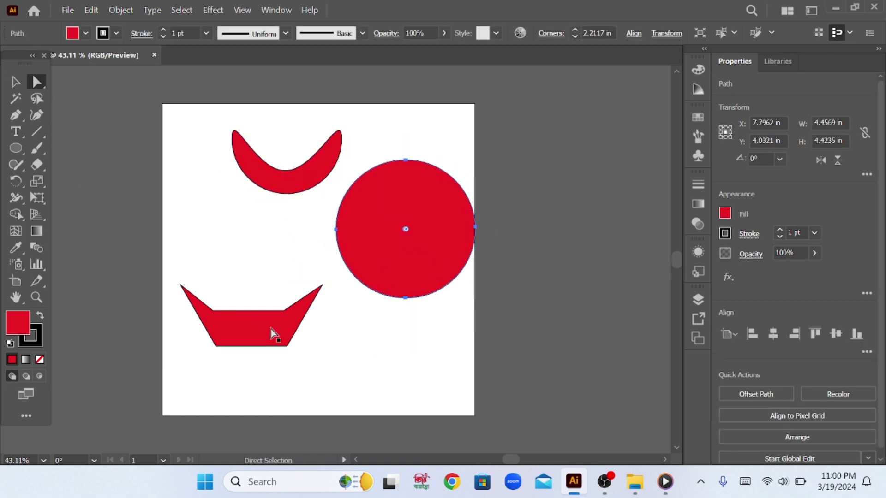
drag(270, 328, 268, 291)
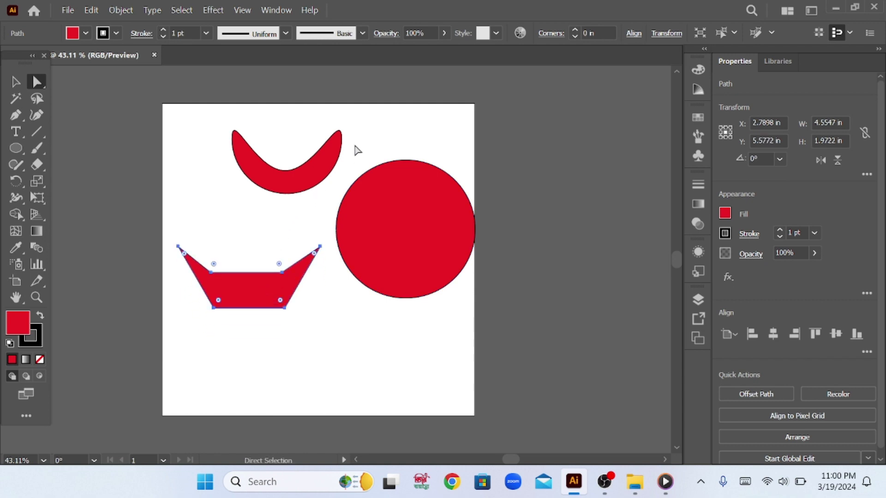